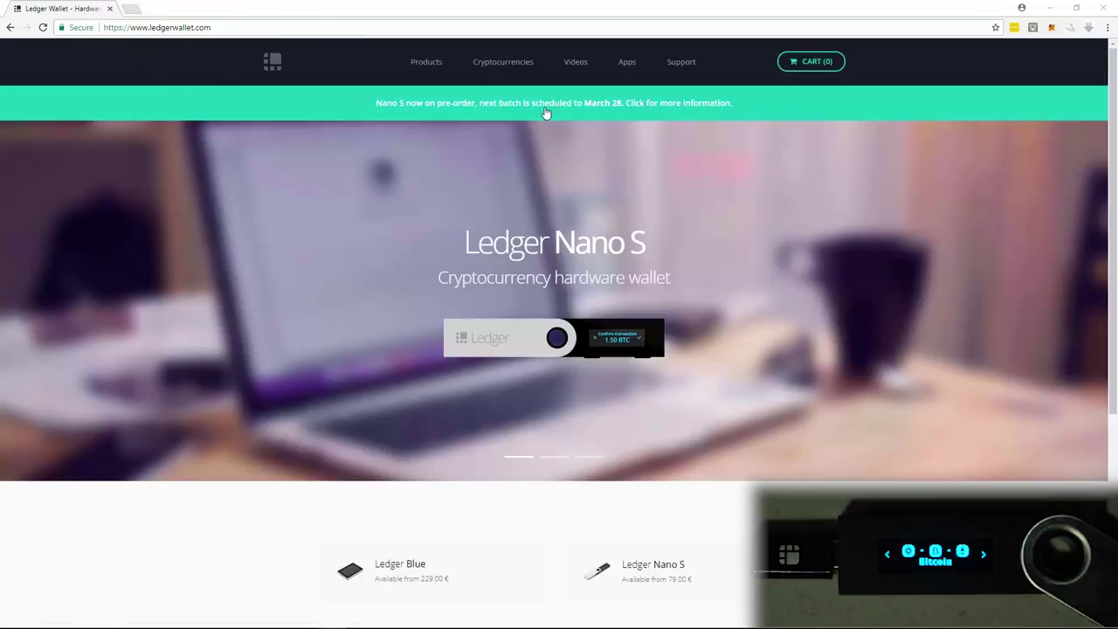
Step: Go to the Ledger Apps page and scroll down to Ledger Wallet Bitcoin & Altcoins
{"action": "left_click", "coordinate": [626, 62]}
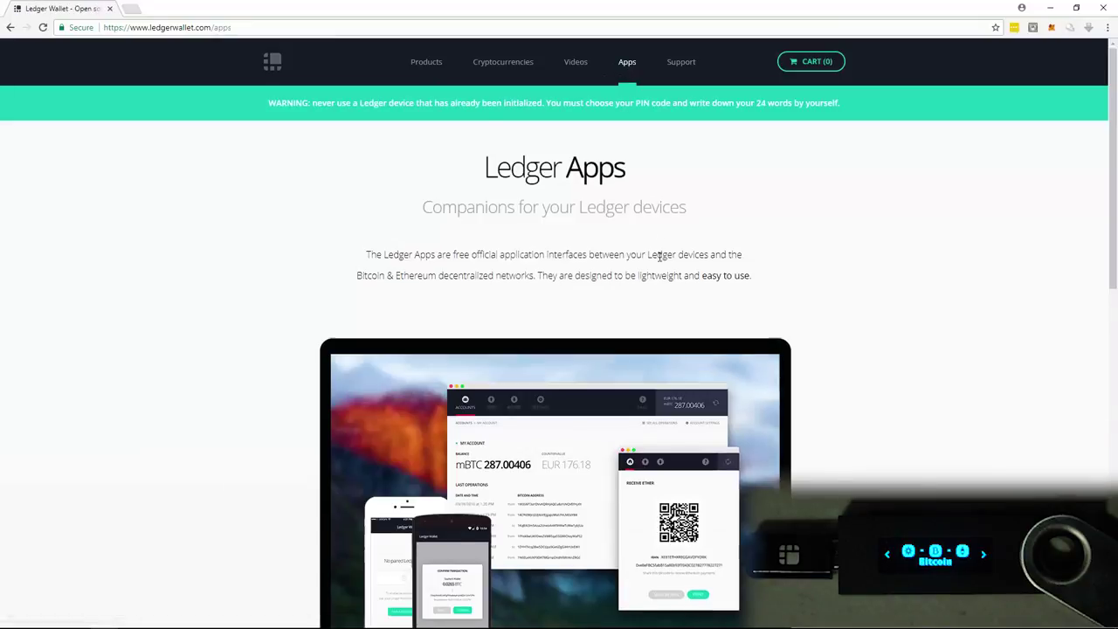
{"action": "scroll", "coordinate": [658, 264], "scroll_direction": "down", "scroll_amount": 7}
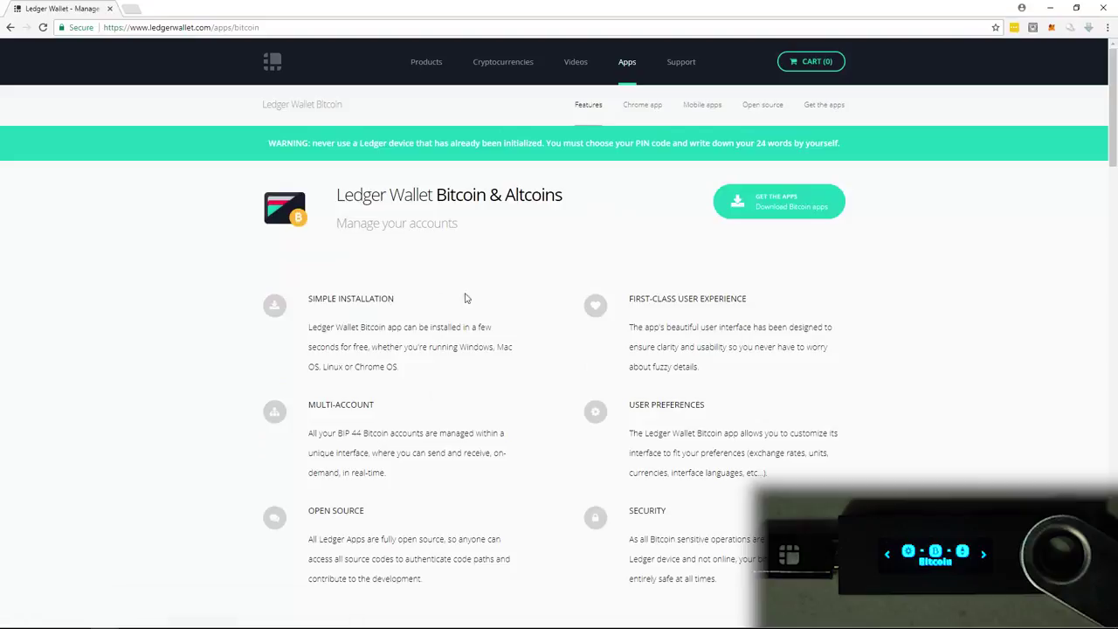
Step: Add the Ledger Wallet Bitcoin app to Chrome from the Web Store and launch it
{"action": "left_click", "coordinate": [792, 205]}
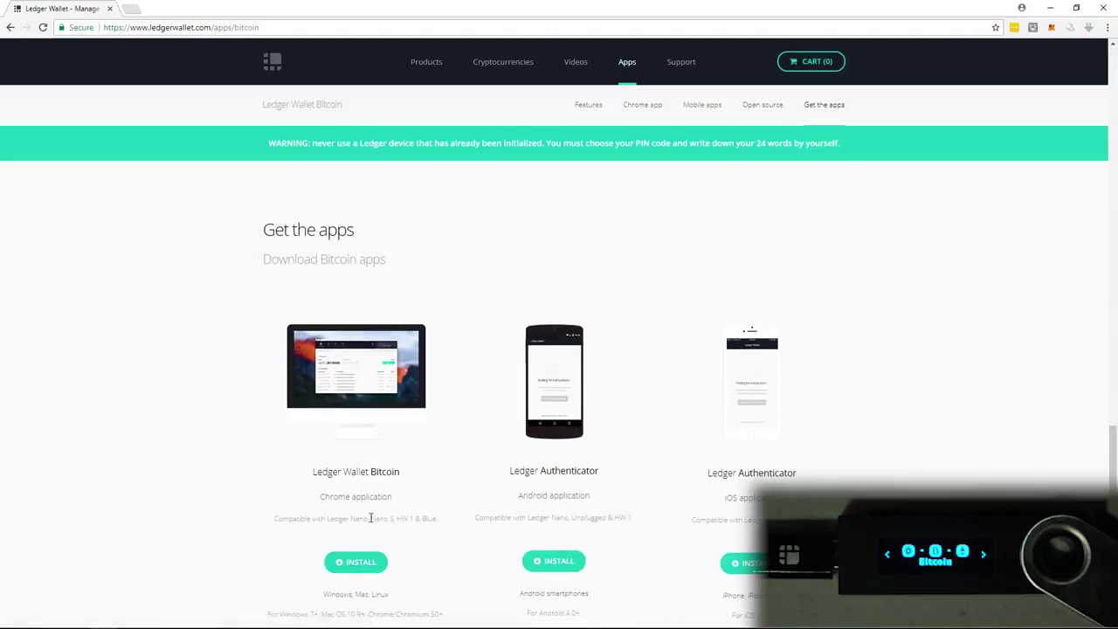
{"action": "left_click", "coordinate": [366, 564]}
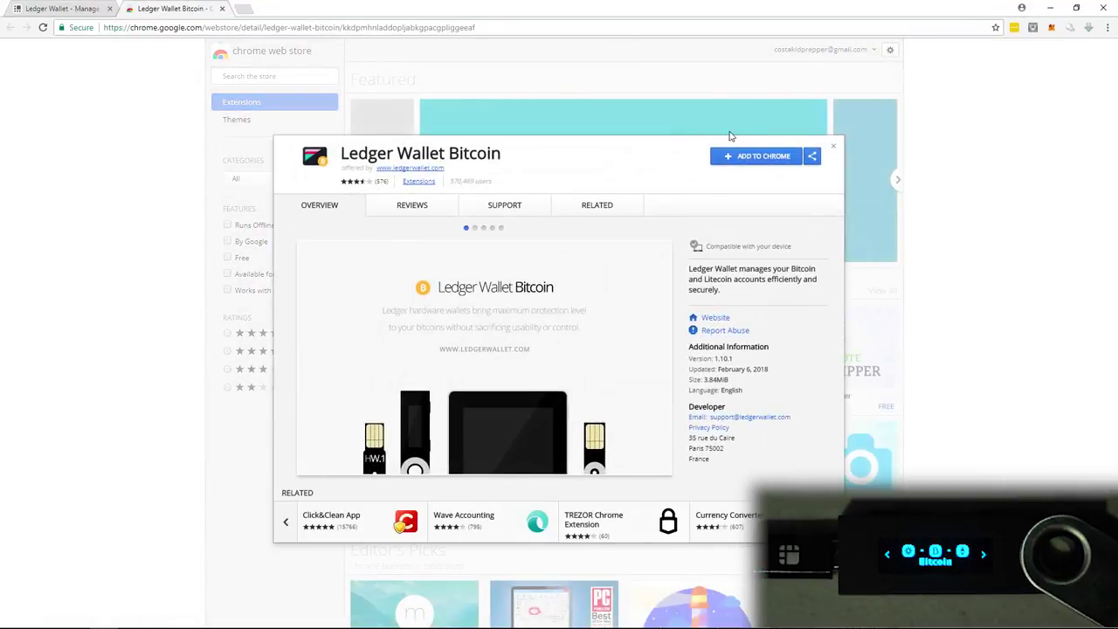
{"action": "left_click", "coordinate": [761, 158]}
{"action": "left_click", "coordinate": [585, 165]}
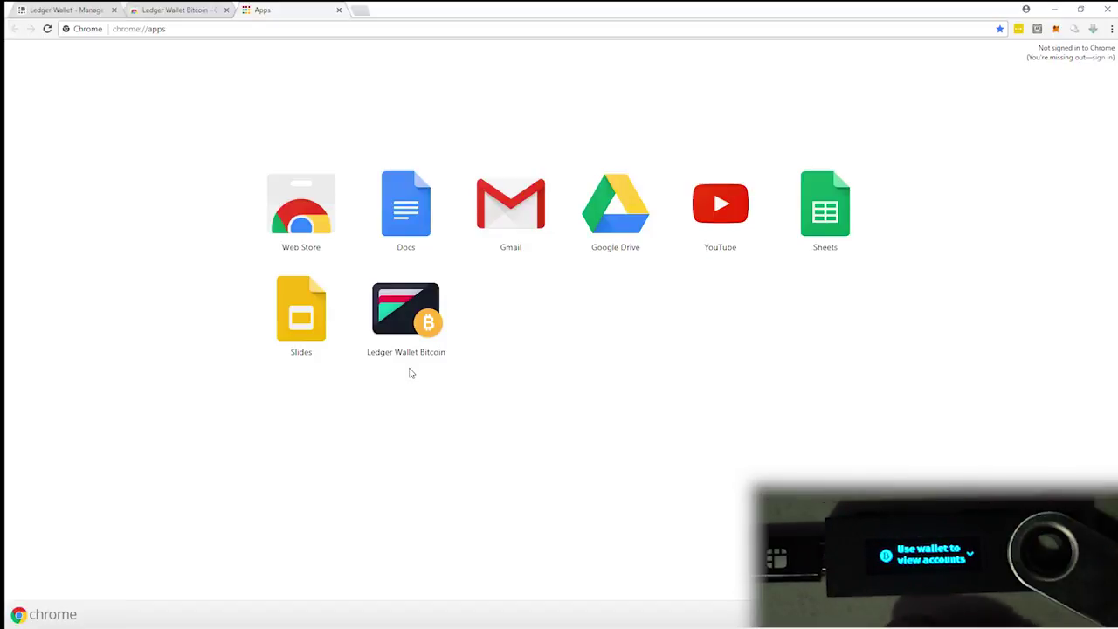
{"action": "left_click", "coordinate": [410, 313]}
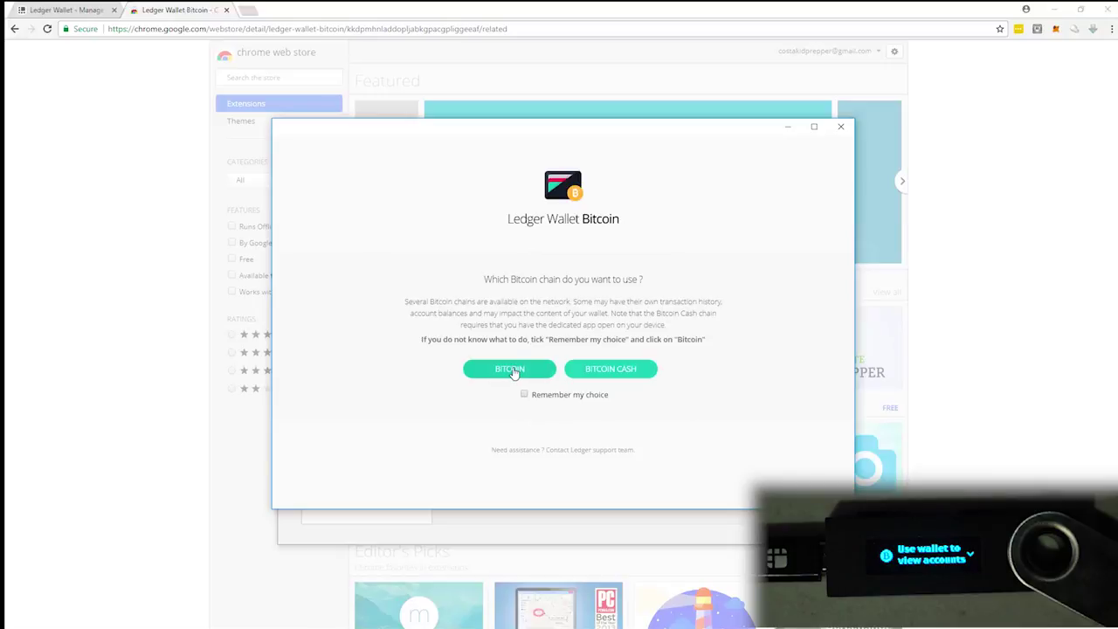
Step: Open the wallet on the Bitcoin Segwit chain, showing My account at 0 BTC, then open Settings
{"action": "left_click", "coordinate": [514, 371]}
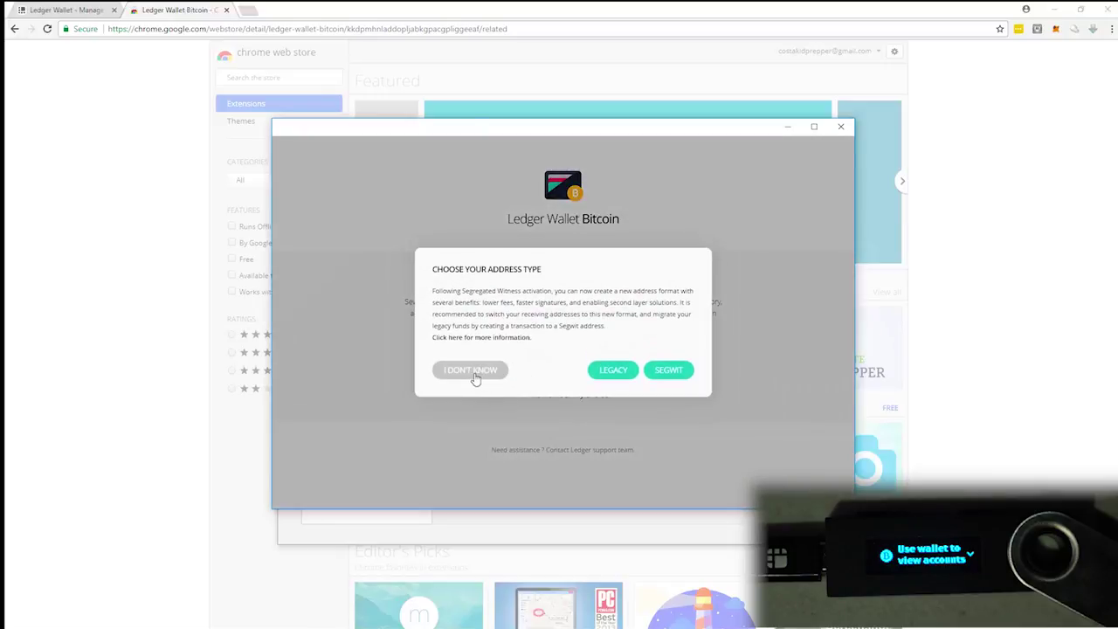
{"action": "left_click", "coordinate": [472, 374]}
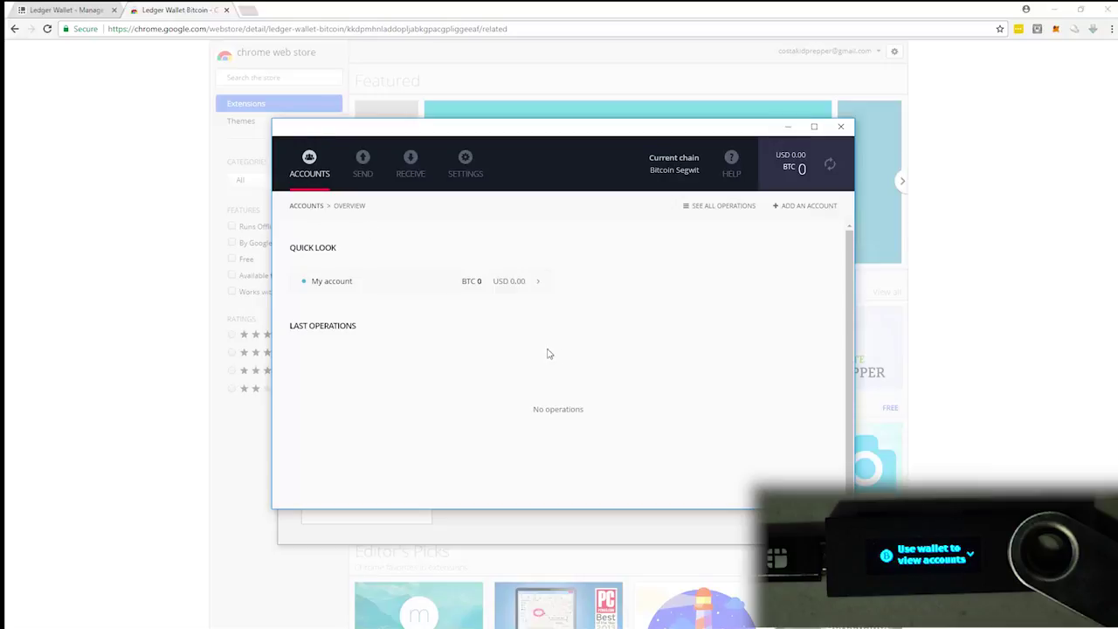
{"action": "left_click", "coordinate": [465, 160]}
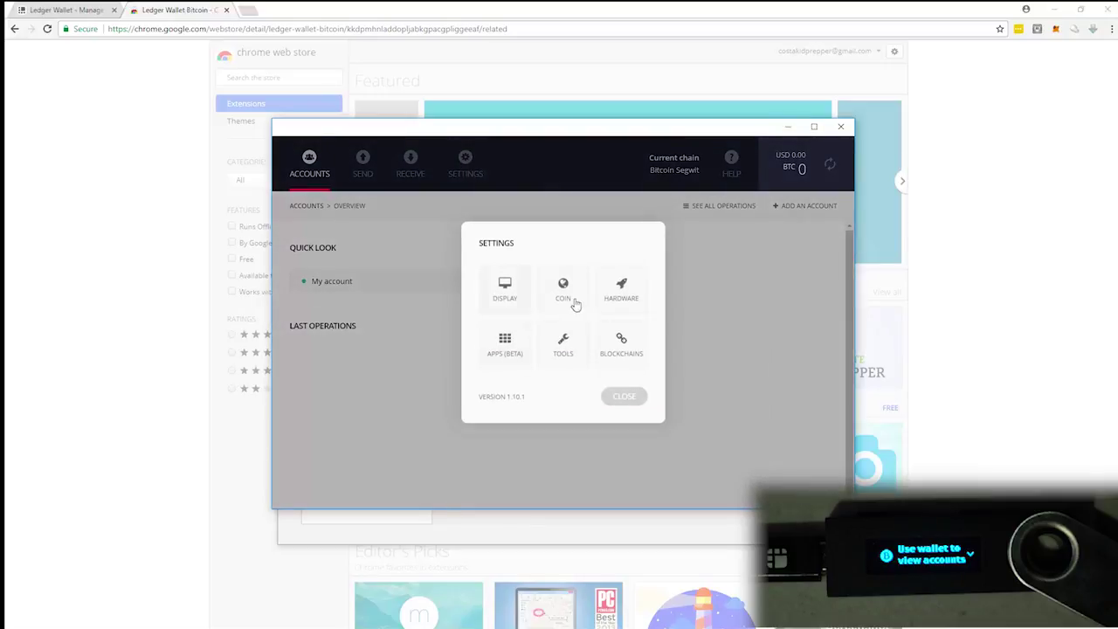
Step: Show and copy a Bitcoin receiving address, then minimize the wallet and return to ledgerwallet.com
{"action": "left_click", "coordinate": [567, 458]}
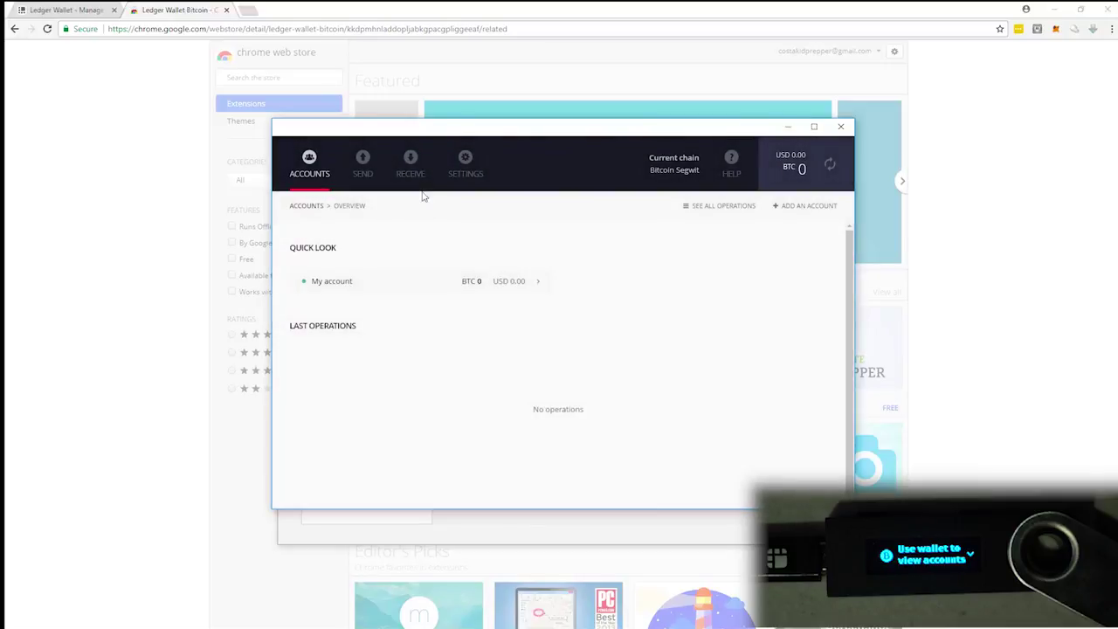
{"action": "left_click", "coordinate": [411, 168]}
{"action": "left_click", "coordinate": [363, 162]}
{"action": "left_click", "coordinate": [411, 165]}
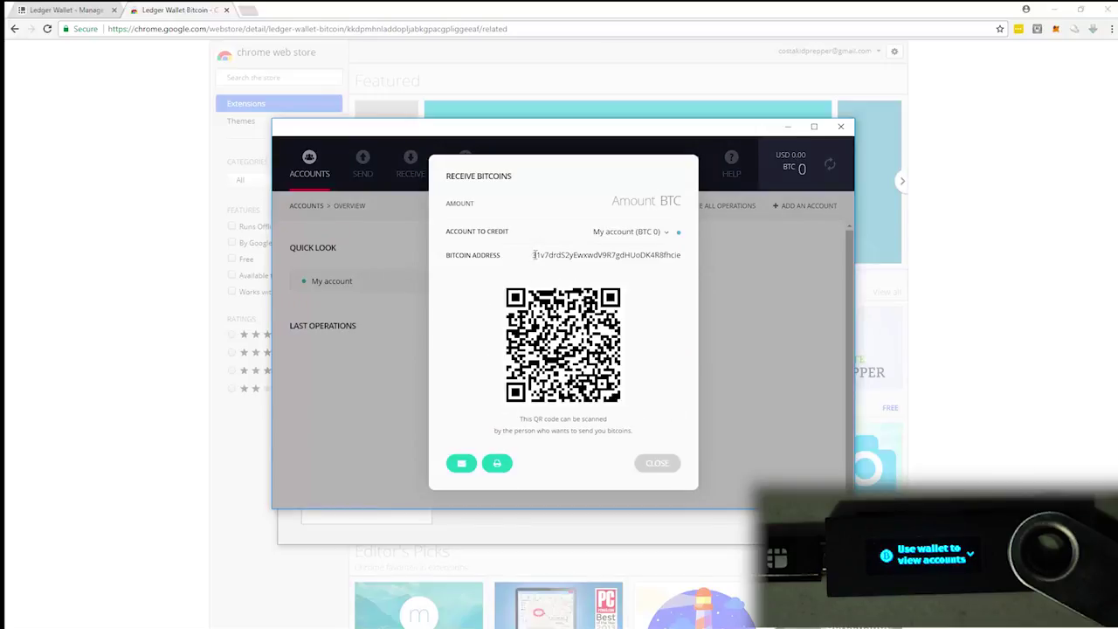
{"action": "left_click_drag", "start_coordinate": [533, 253], "coordinate": [688, 257]}
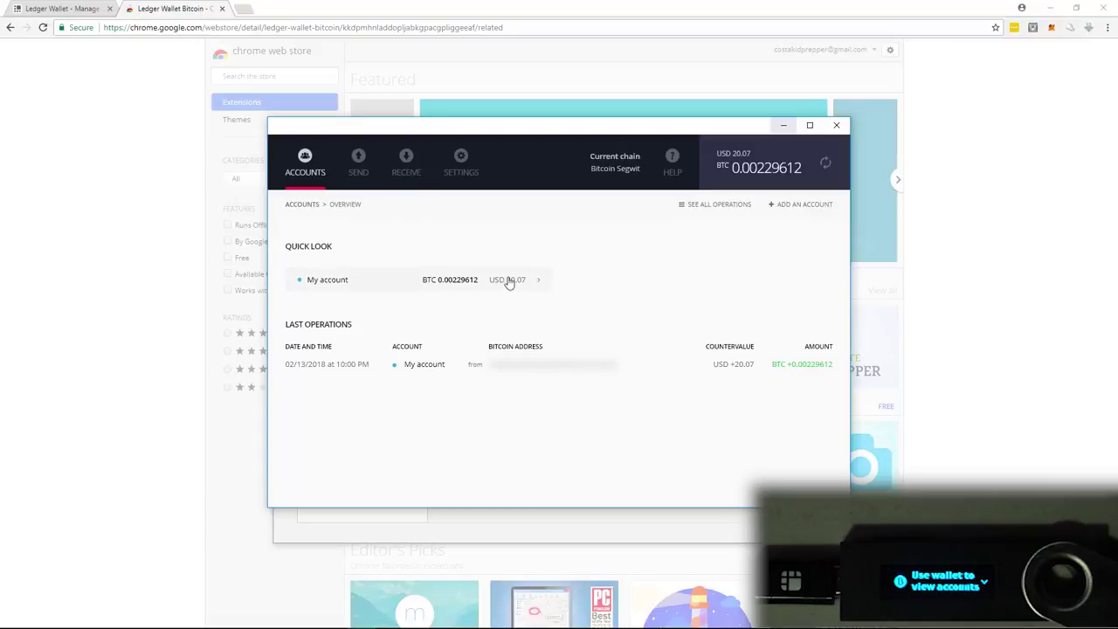
{"action": "left_click", "coordinate": [783, 125]}
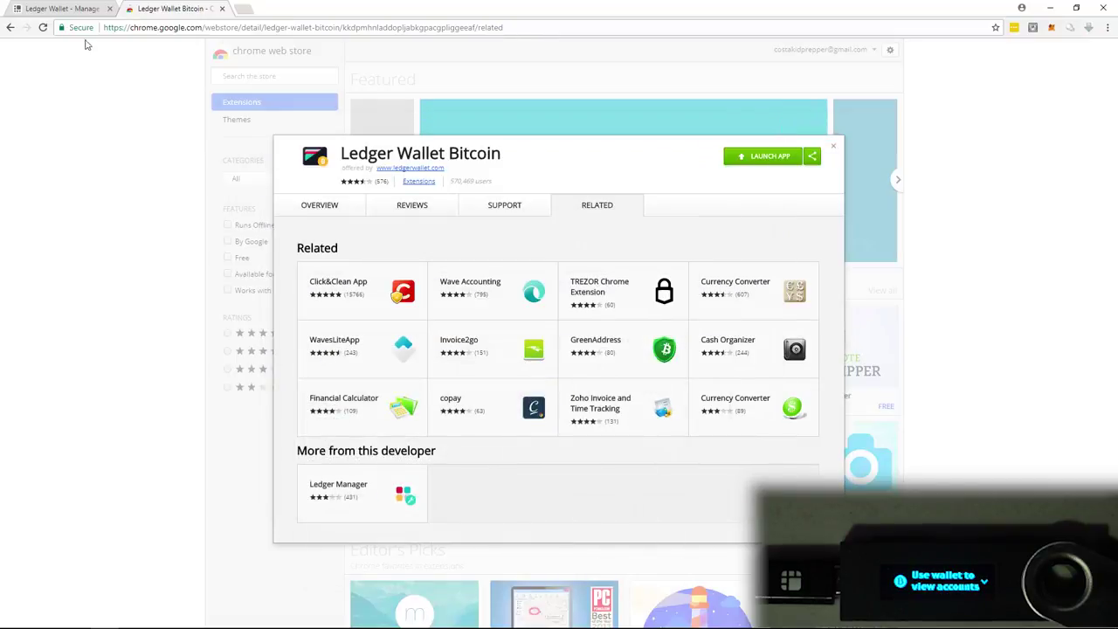
{"action": "left_click", "coordinate": [63, 8]}
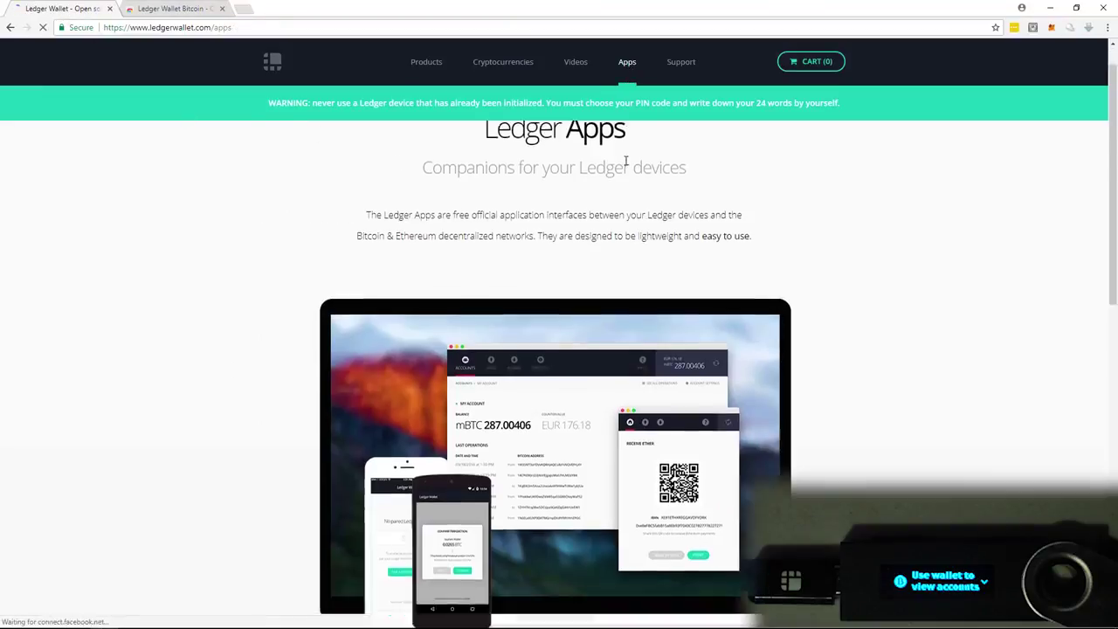
Step: Add Ledger Manager to Chrome from its ledgerwallet.com page and launch it
{"action": "scroll", "coordinate": [614, 239], "scroll_direction": "down", "scroll_amount": 6}
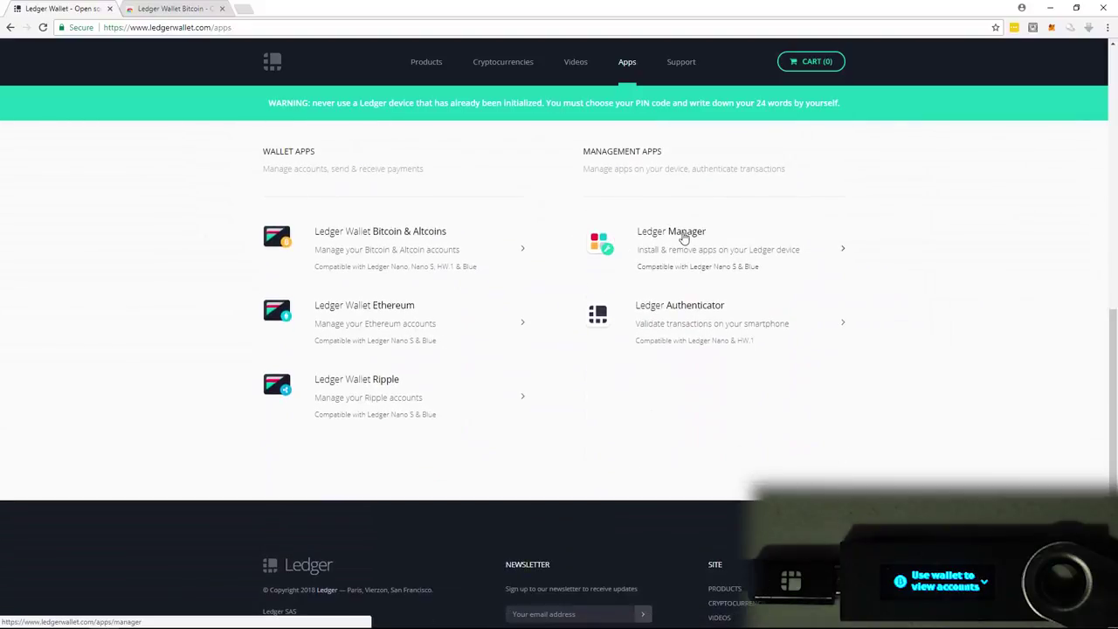
{"action": "left_click", "coordinate": [686, 237]}
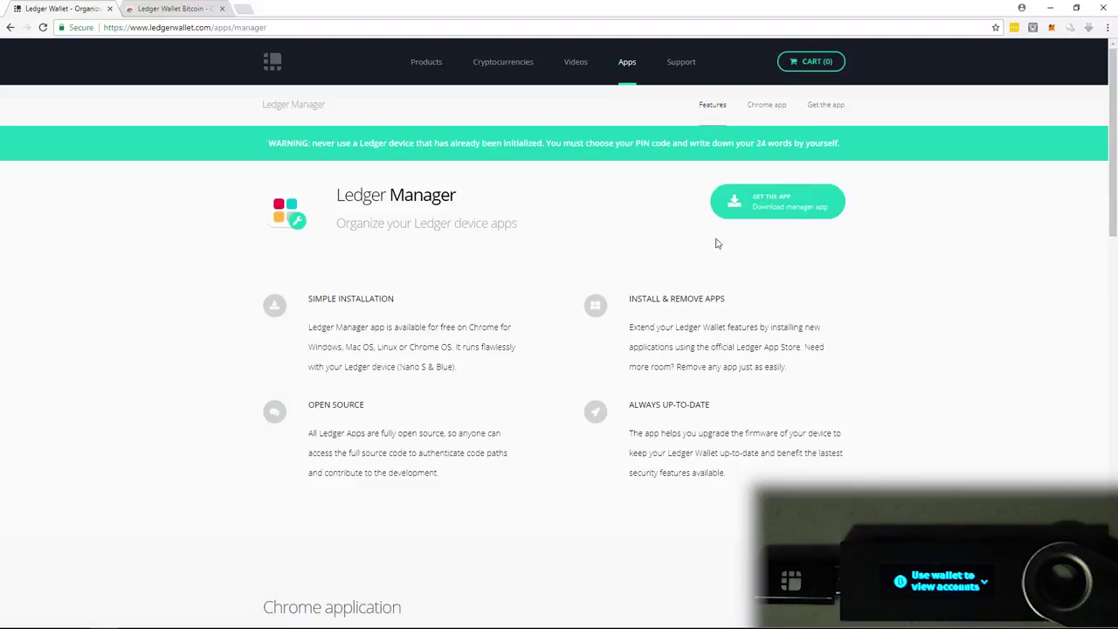
{"action": "left_click", "coordinate": [780, 203]}
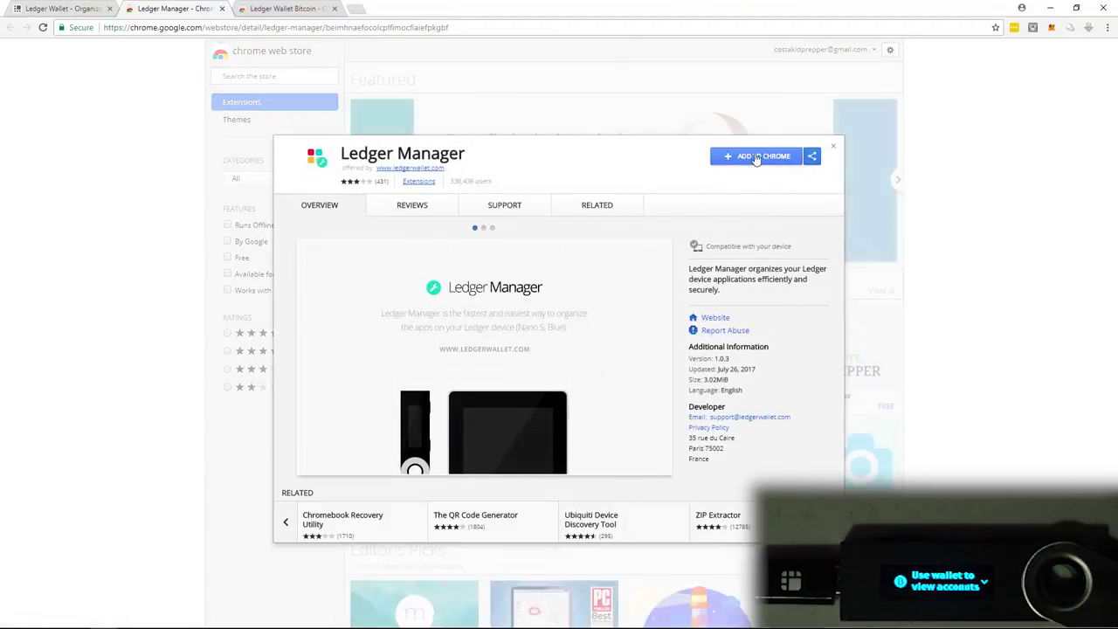
{"action": "left_click", "coordinate": [763, 155]}
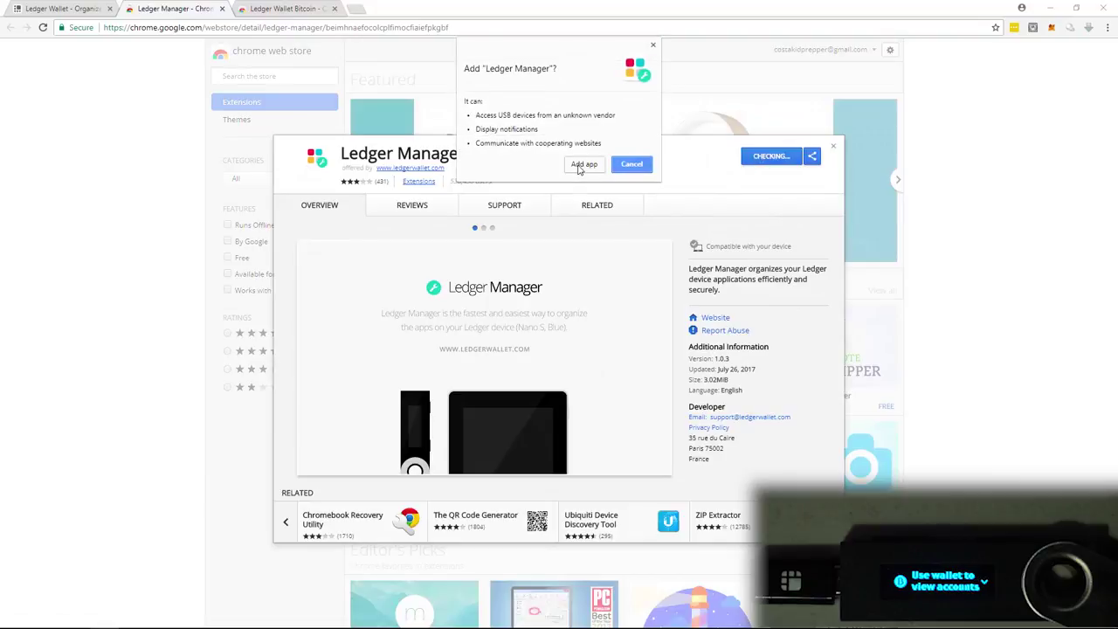
{"action": "left_click", "coordinate": [583, 165]}
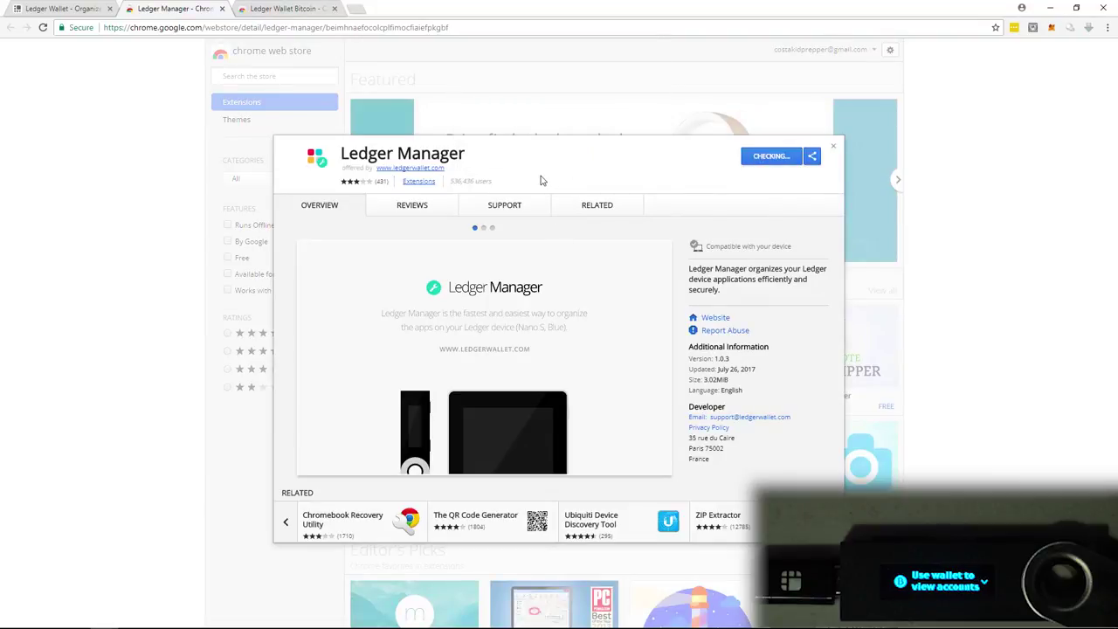
{"action": "left_click", "coordinate": [598, 208]}
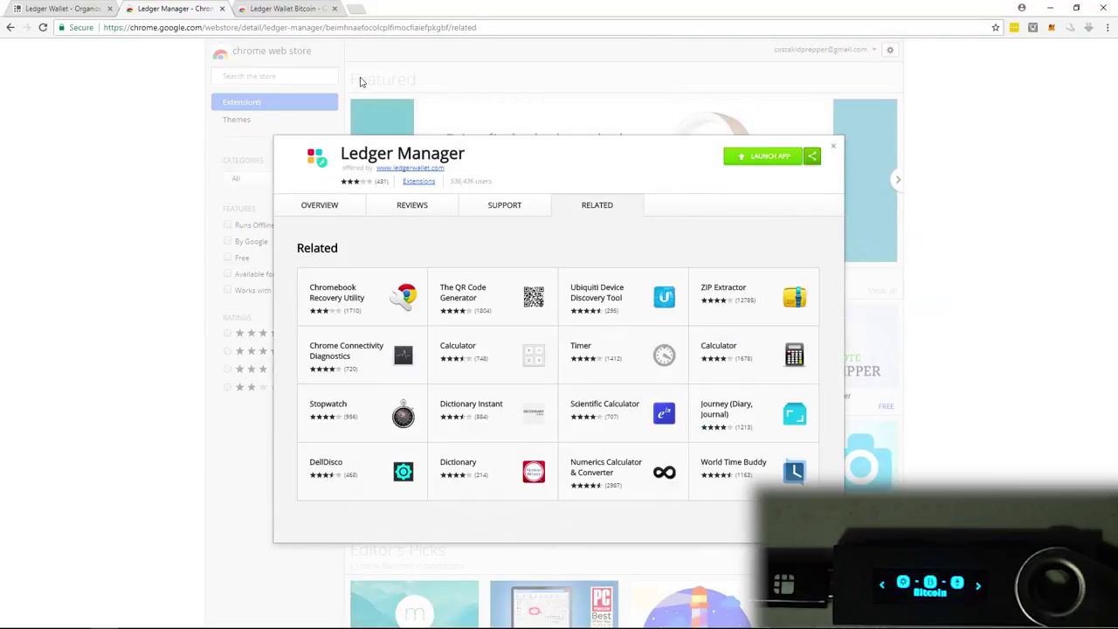
{"action": "left_click", "coordinate": [772, 157]}
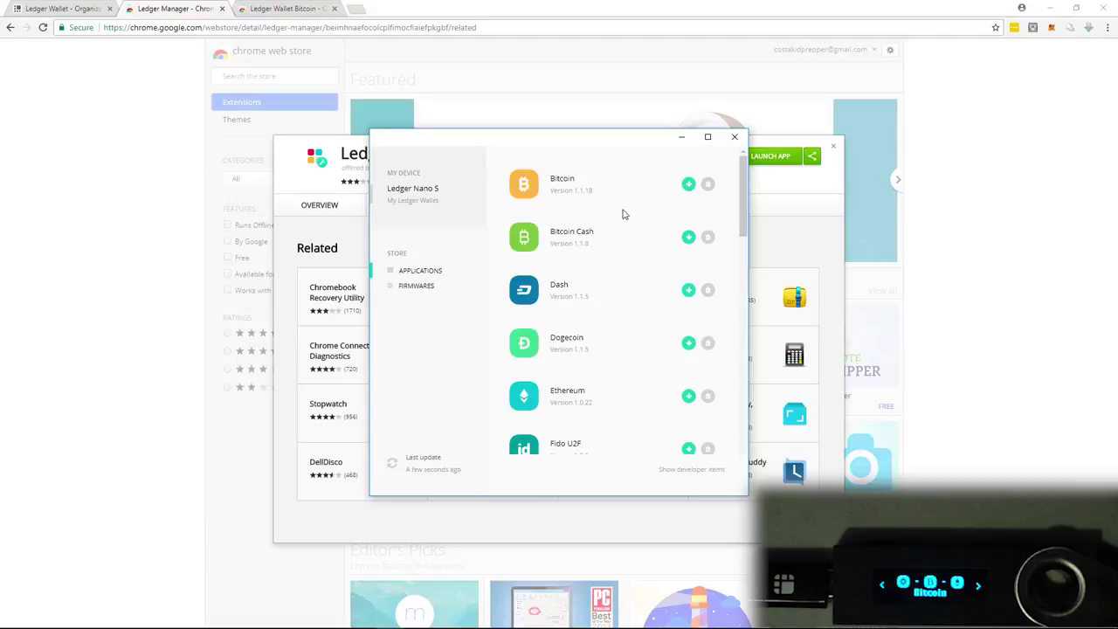
Step: Install the Litecoin app on the Nano S, then return to the Ledger Wallet Bitcoin store tab
{"action": "scroll", "coordinate": [631, 264], "scroll_direction": "down", "scroll_amount": 5}
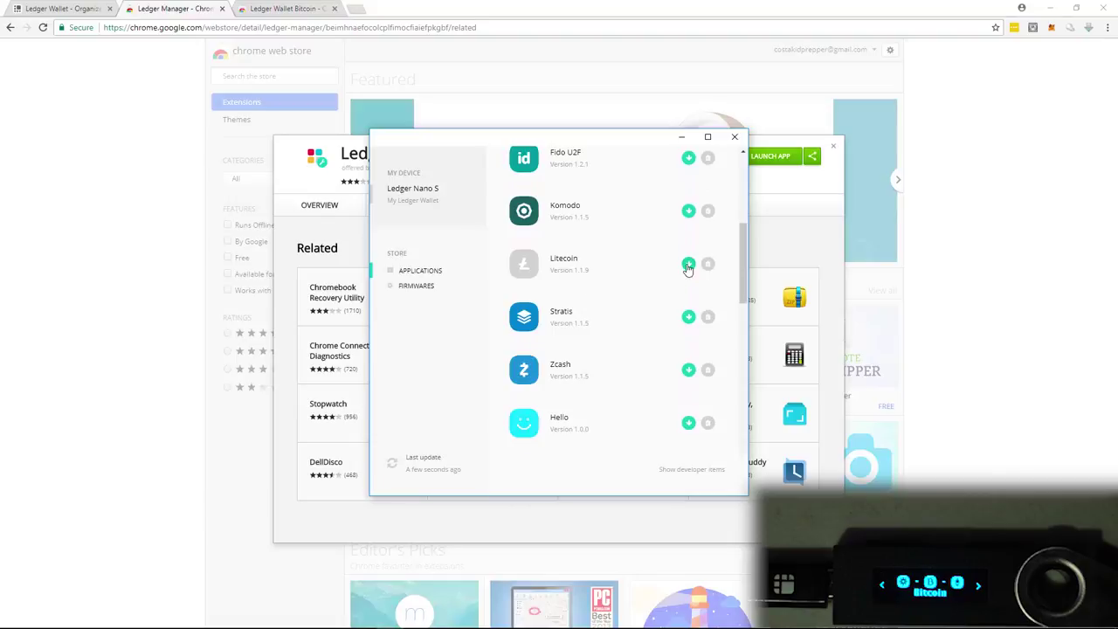
{"action": "left_click", "coordinate": [689, 264]}
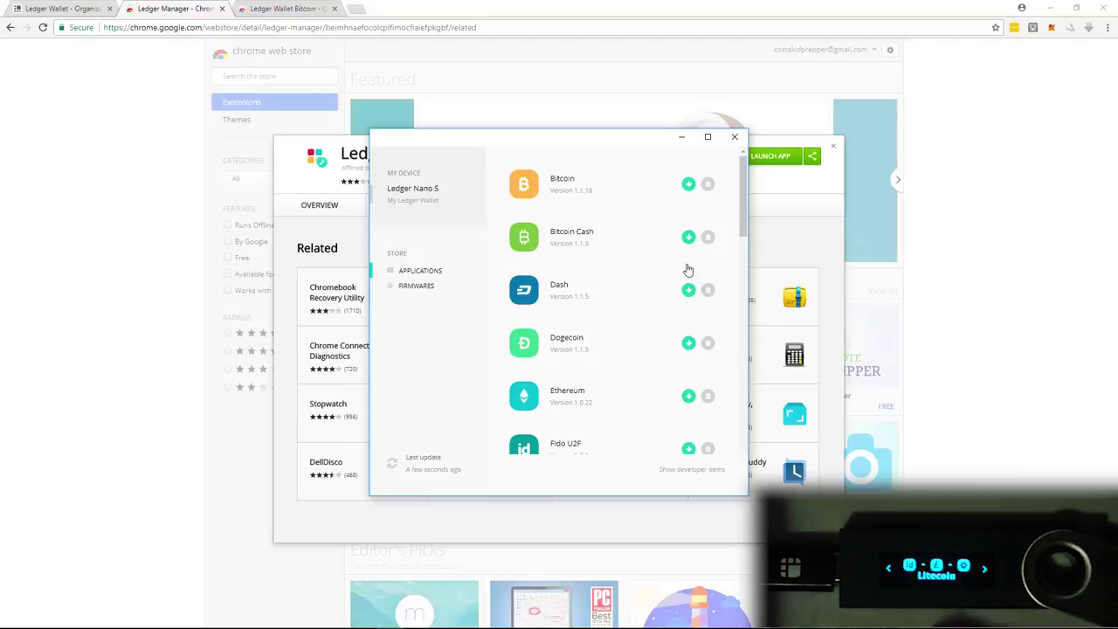
{"action": "key", "text": "ctrl+Tab"}
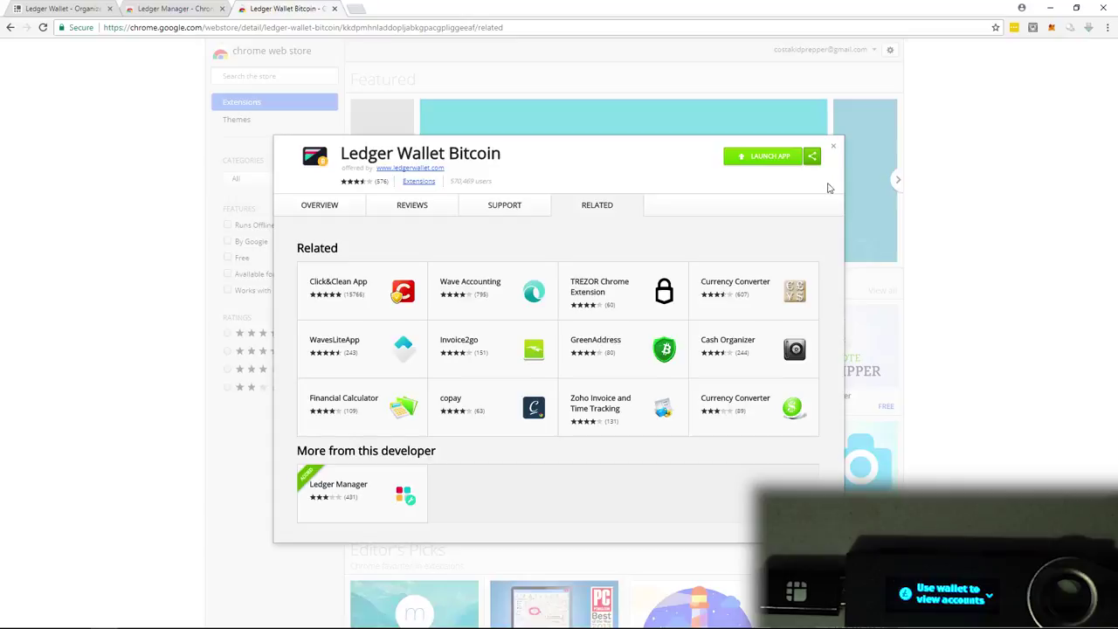
Step: Open the Litecoin wallet and display its receiving address on the device to receive 0.05729712 LTC
{"action": "left_click", "coordinate": [766, 160]}
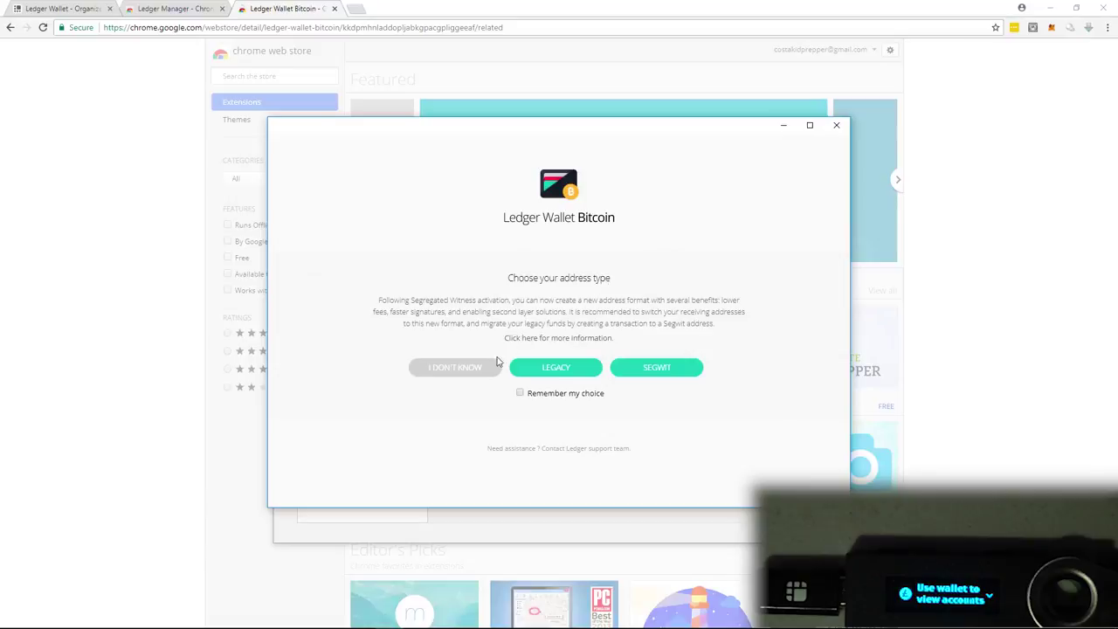
{"action": "left_click", "coordinate": [450, 371]}
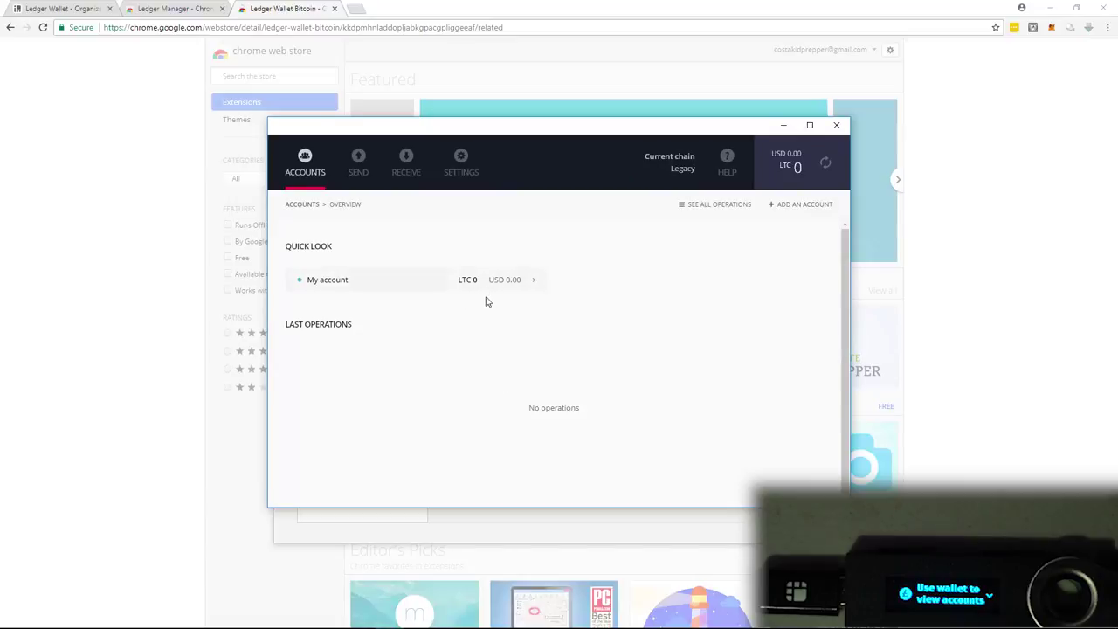
{"action": "left_click", "coordinate": [408, 163]}
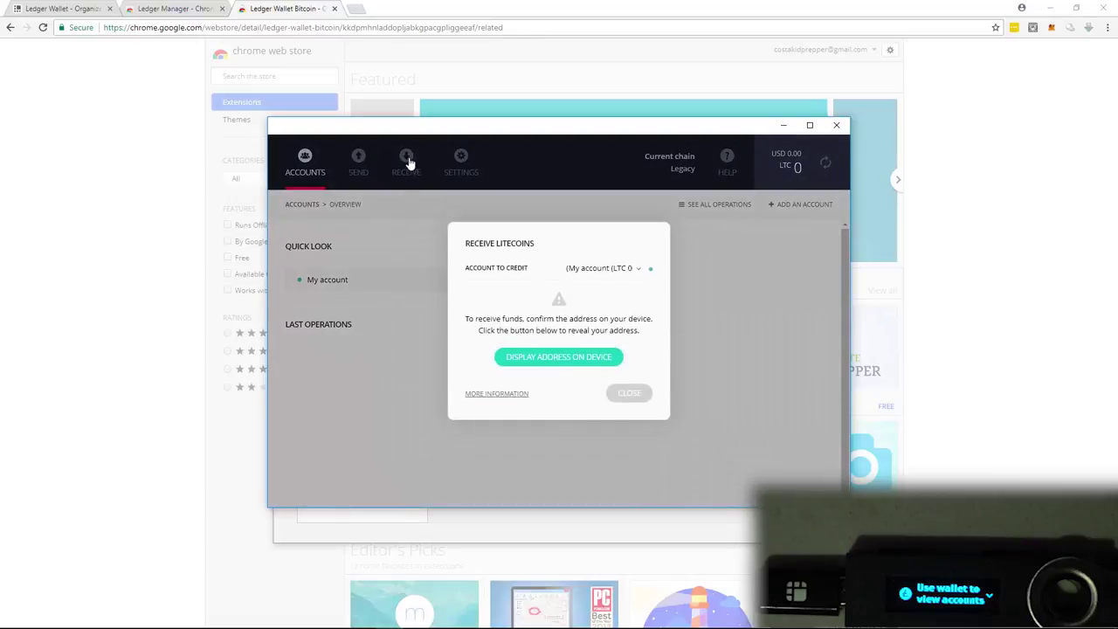
{"action": "left_click", "coordinate": [576, 357]}
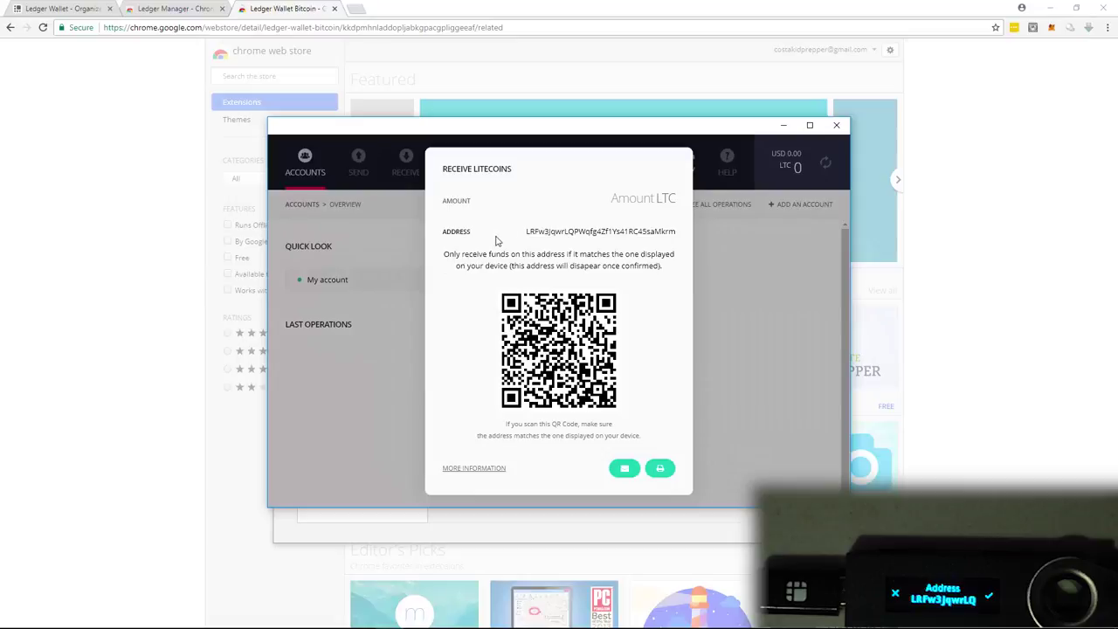
{"action": "left_click_drag", "start_coordinate": [525, 231], "coordinate": [686, 236]}
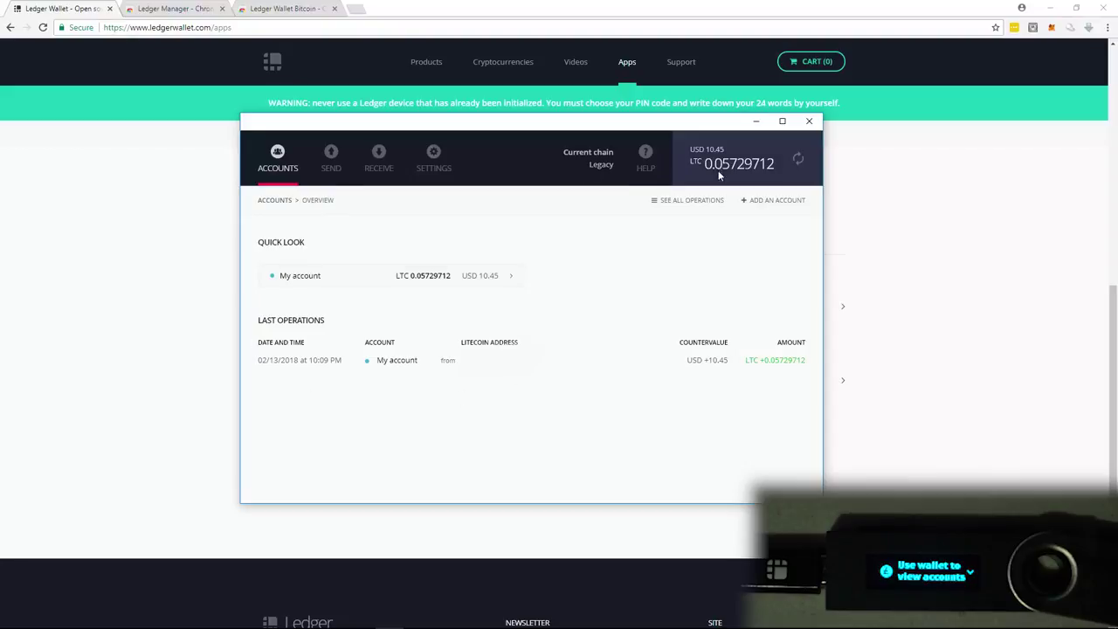
Step: Open a new browser tab and go back to the ledgerwallet.com apps tab
{"action": "left_click", "coordinate": [358, 11]}
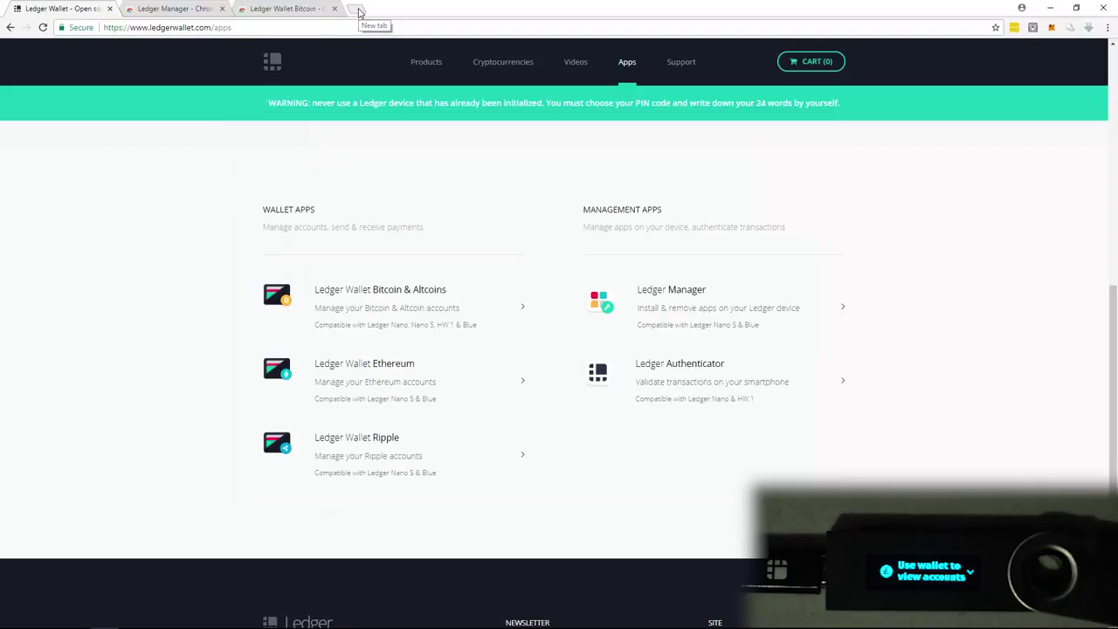
{"action": "left_click", "coordinate": [55, 10]}
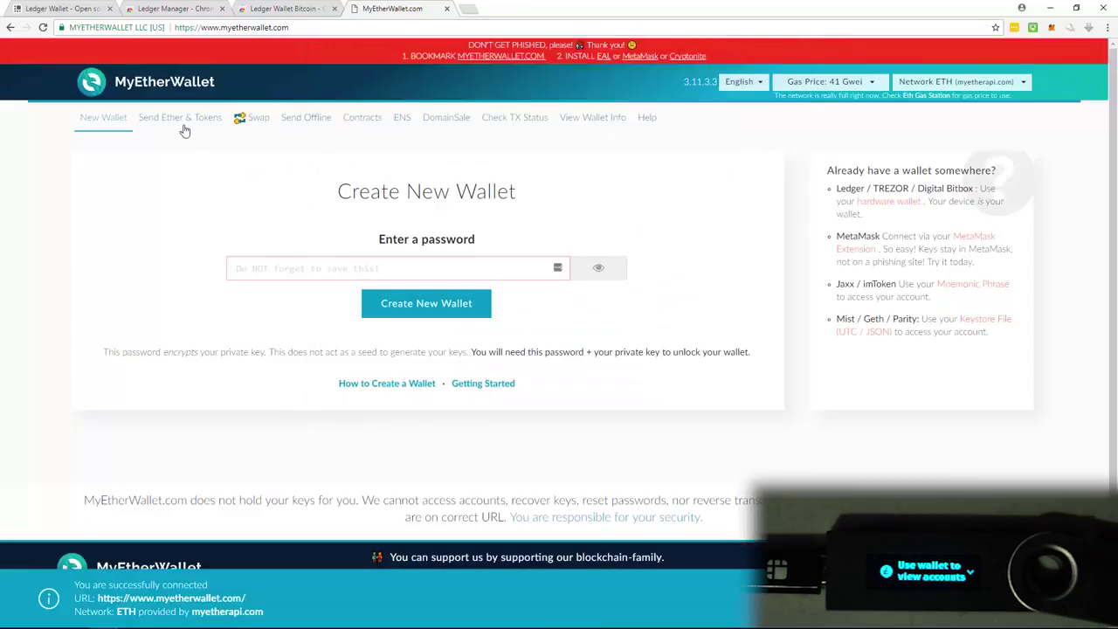
Step: On Send Ether & Tokens, choose Ledger Wallet and connect to list its addresses
{"action": "left_click", "coordinate": [180, 117]}
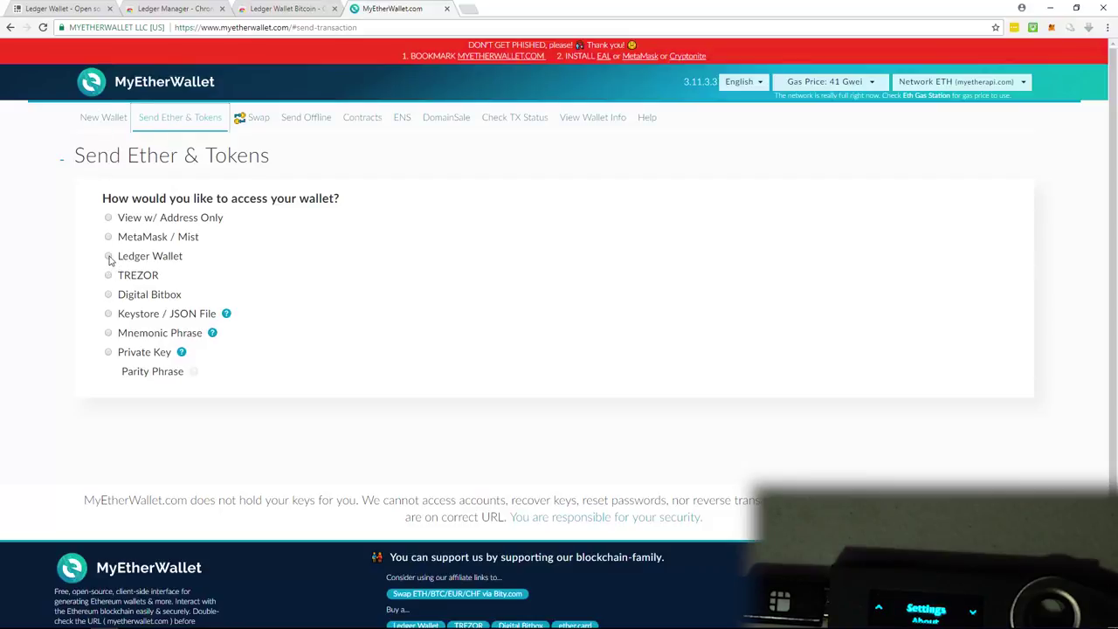
{"action": "left_click", "coordinate": [108, 257]}
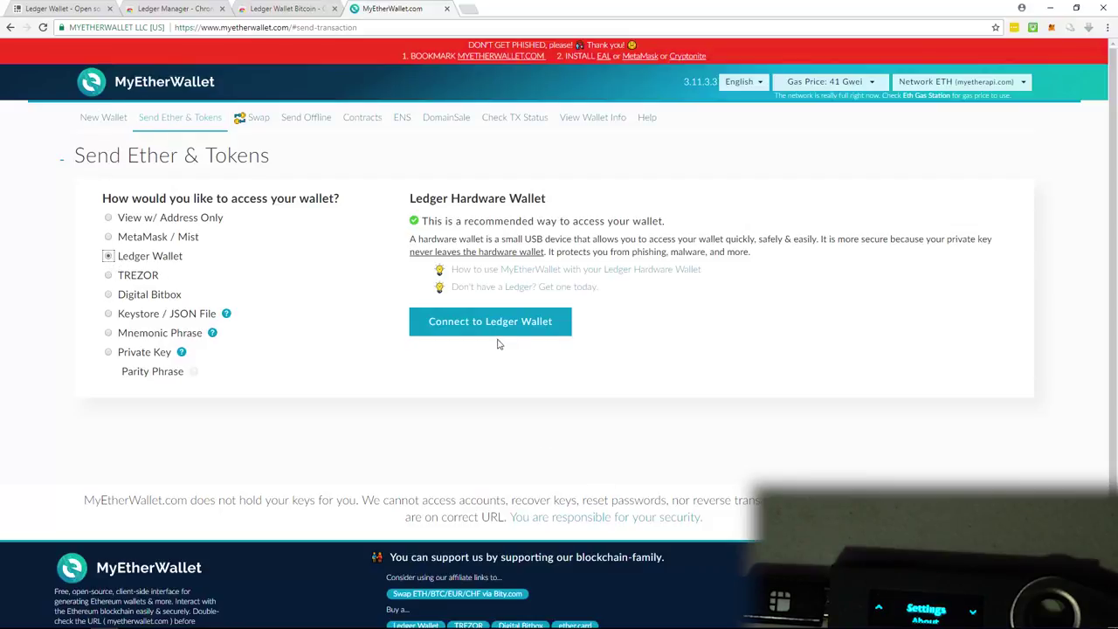
{"action": "left_click", "coordinate": [494, 329]}
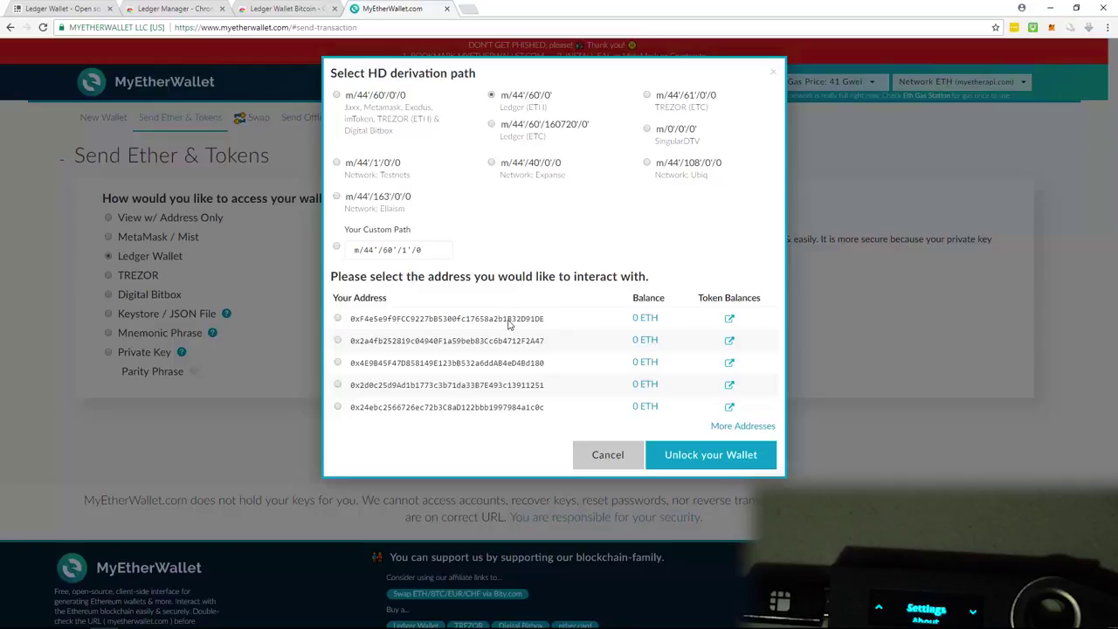
Step: Unlock the first Ledger Ethereum address, showing a 0.01204805319678873 ETH balance
{"action": "left_click", "coordinate": [509, 323]}
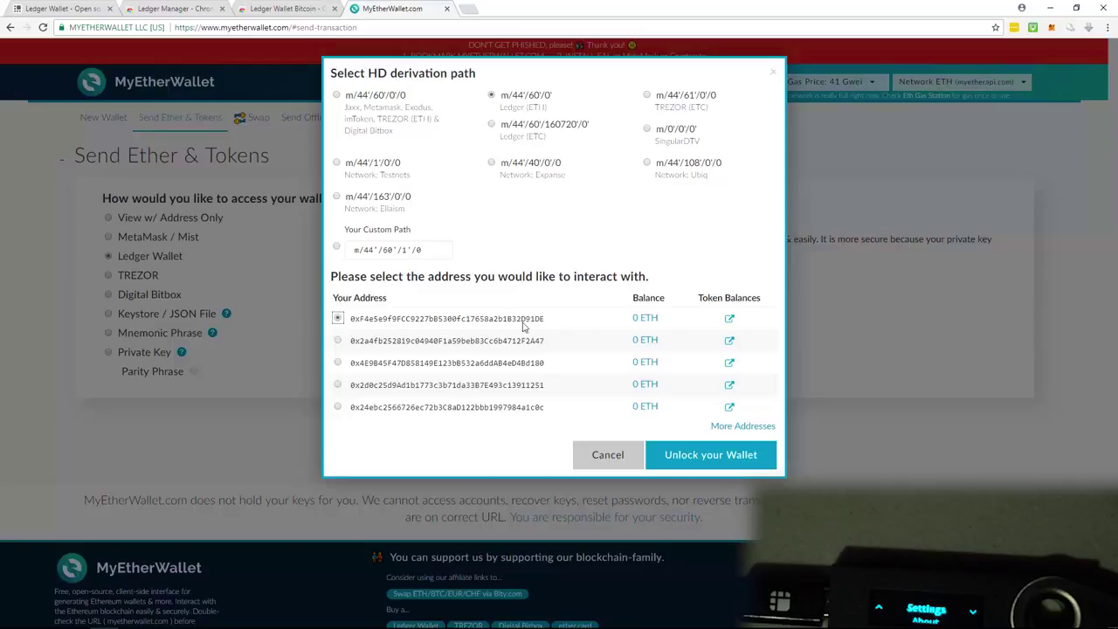
{"action": "left_click", "coordinate": [728, 459]}
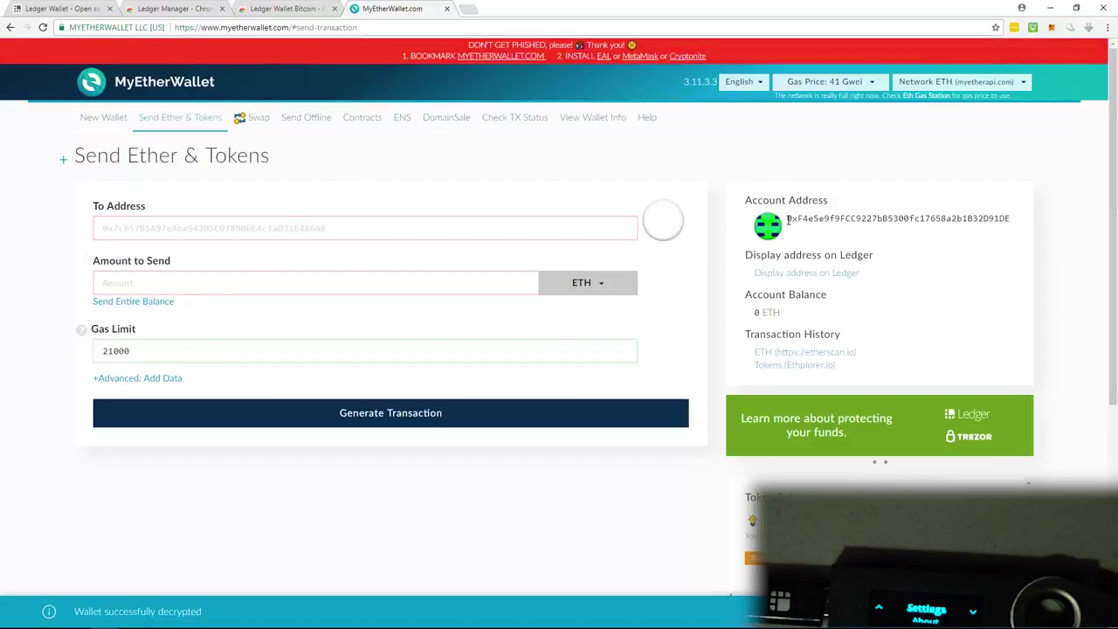
{"action": "left_click_drag", "start_coordinate": [787, 219], "coordinate": [1016, 223]}
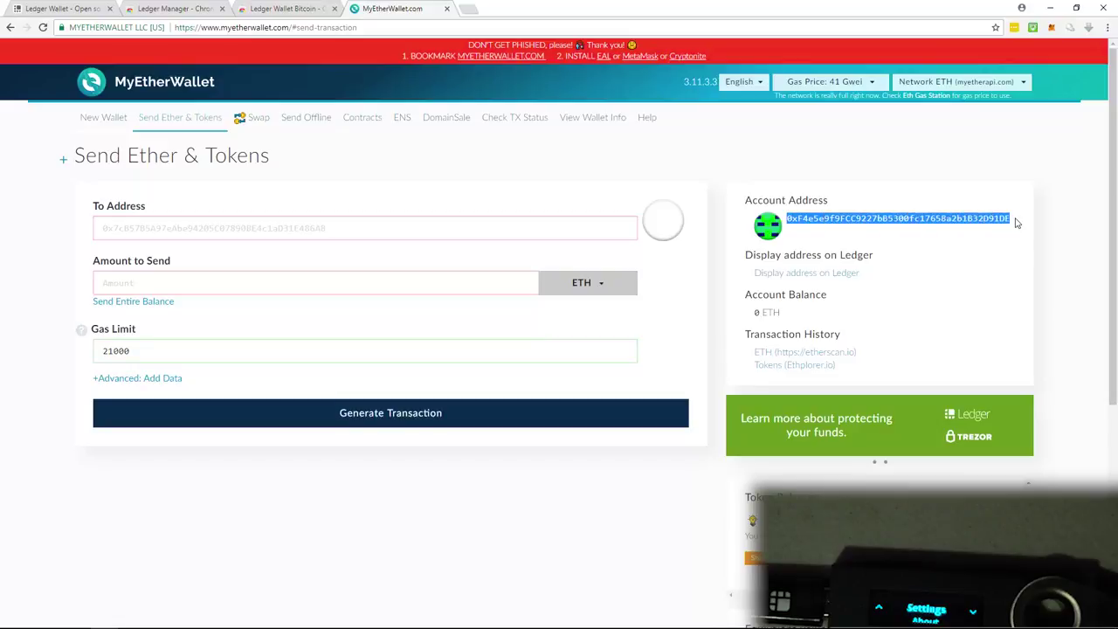
{"action": "left_click", "coordinate": [710, 276]}
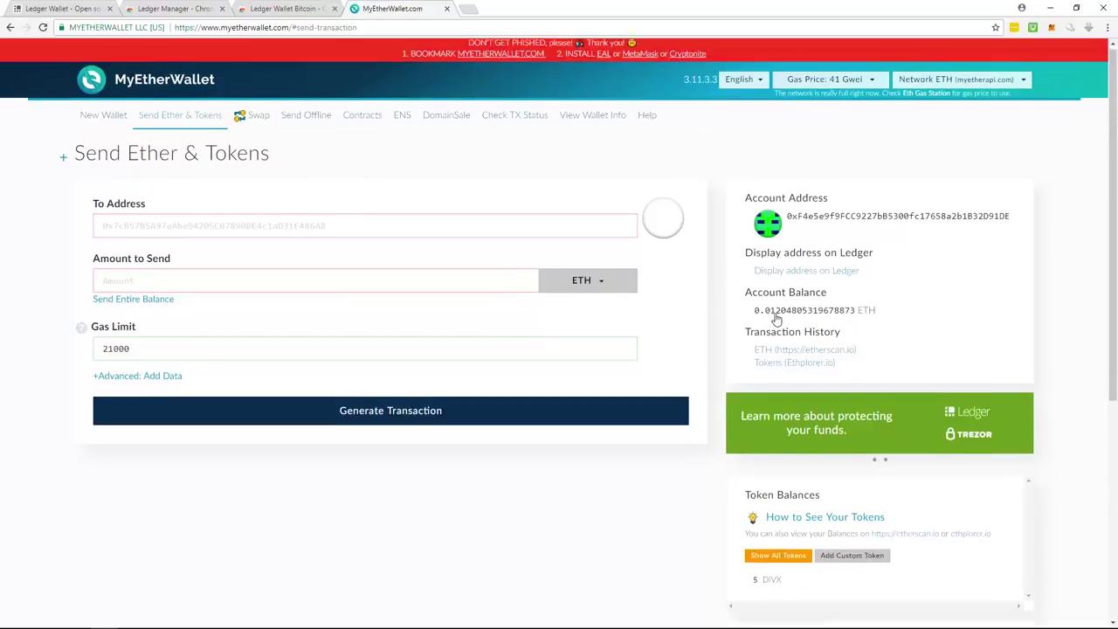
Step: Show all tokens in Token Balances and scroll back to the top
{"action": "scroll", "coordinate": [775, 320], "scroll_direction": "down", "scroll_amount": 3}
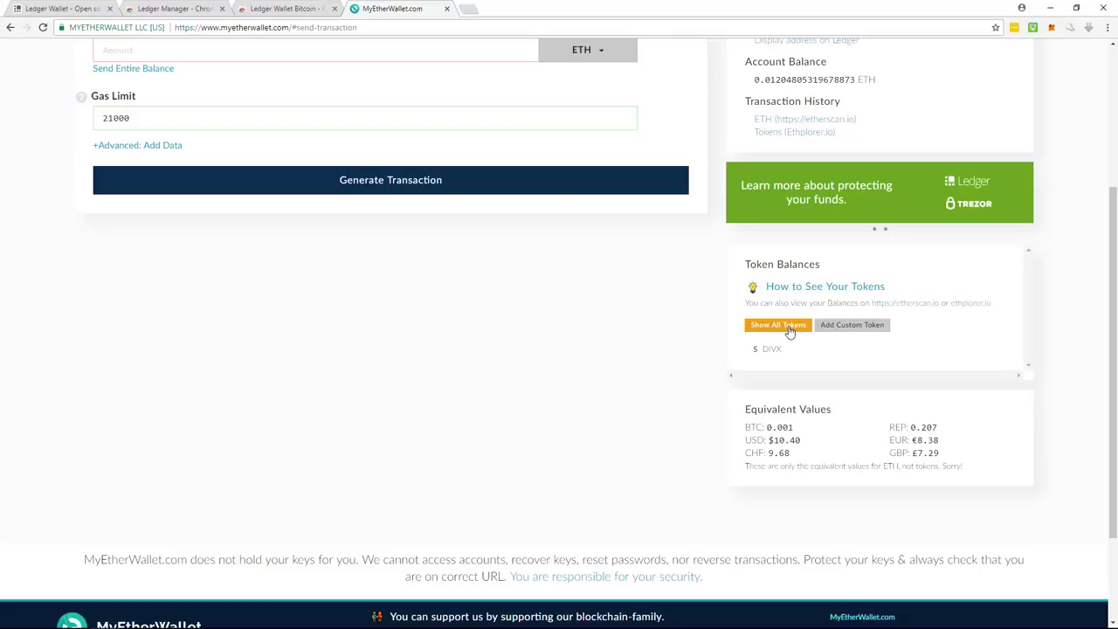
{"action": "left_click", "coordinate": [777, 325]}
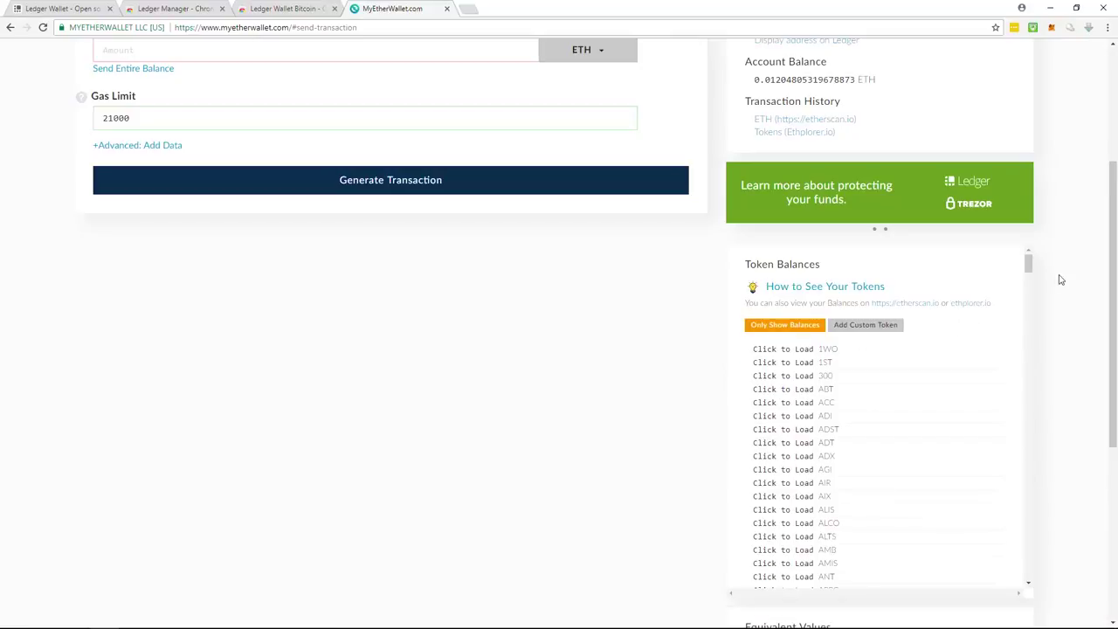
{"action": "mouse_move", "coordinate": [1029, 267]}
{"action": "left_mouse_down"}
{"action": "mouse_move", "coordinate": [1037, 548]}
{"action": "mouse_move", "coordinate": [1033, 262]}
{"action": "left_mouse_up"}
{"action": "scroll", "coordinate": [720, 290], "scroll_direction": "up", "scroll_amount": 3}
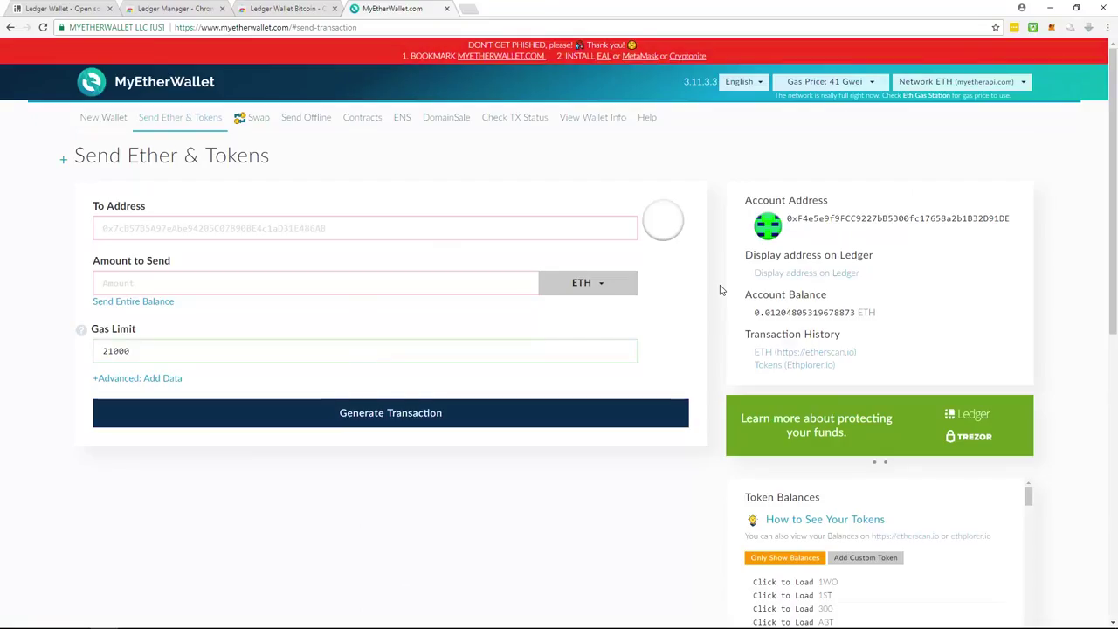
Step: Relaunch Ledger Manager from its Web Store page to list Nano S apps like Neo, Stellar and Qtum
{"action": "left_click", "coordinate": [172, 8]}
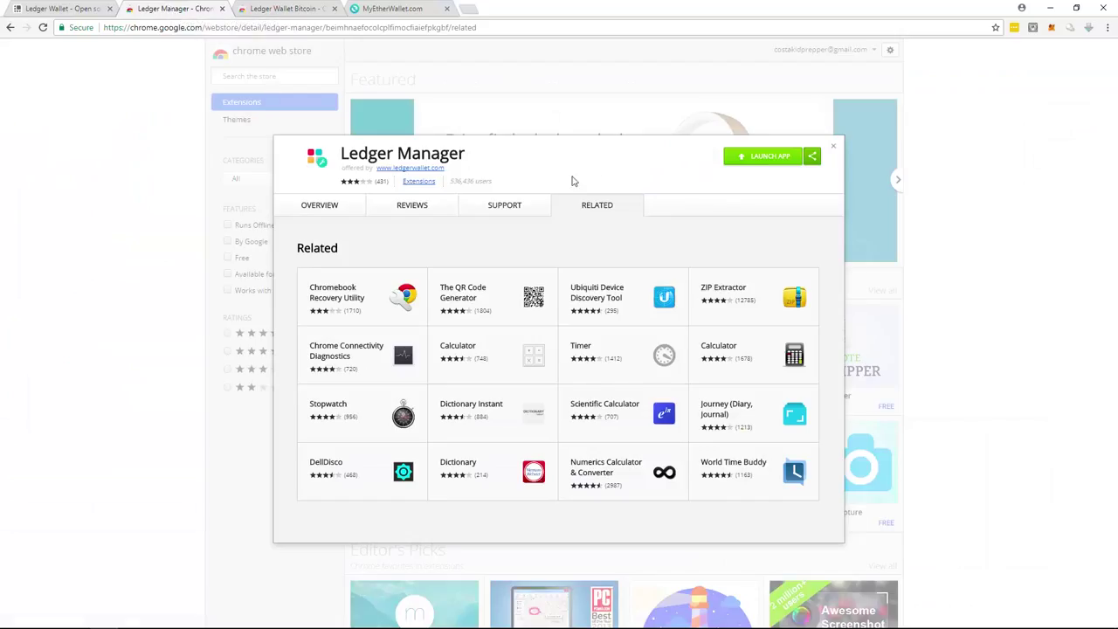
{"action": "left_click", "coordinate": [772, 158]}
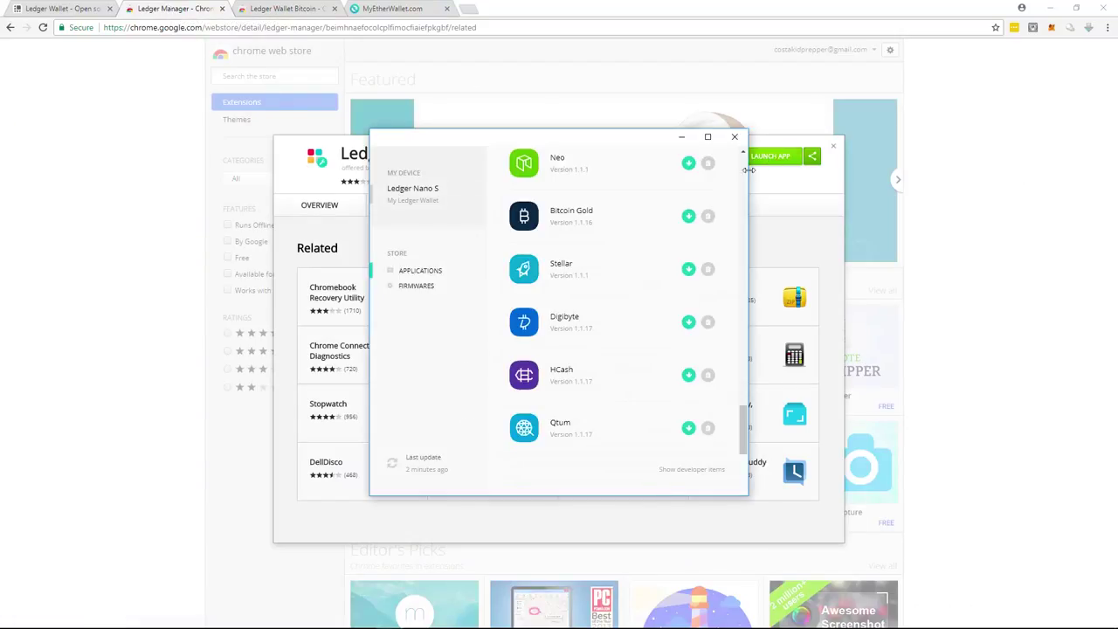